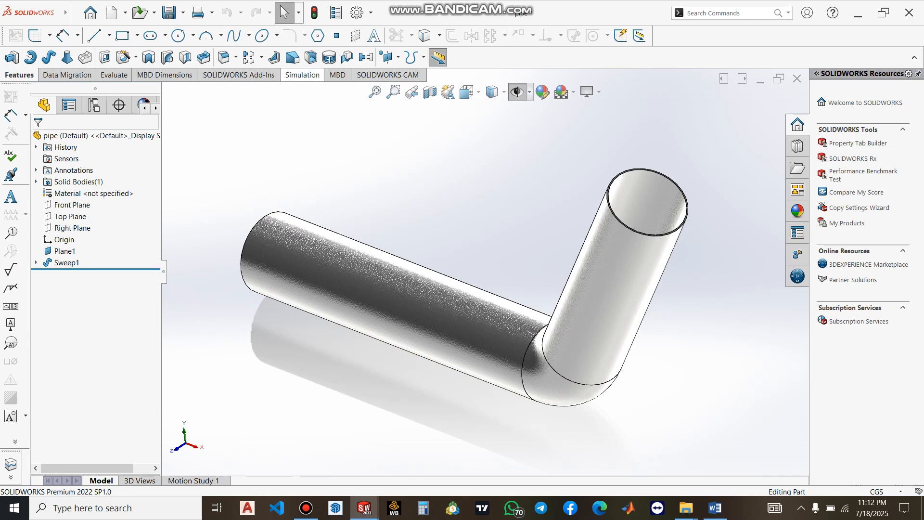
- Create a new Static simulation study for the pipe, keeping the default study name
click(302, 75)
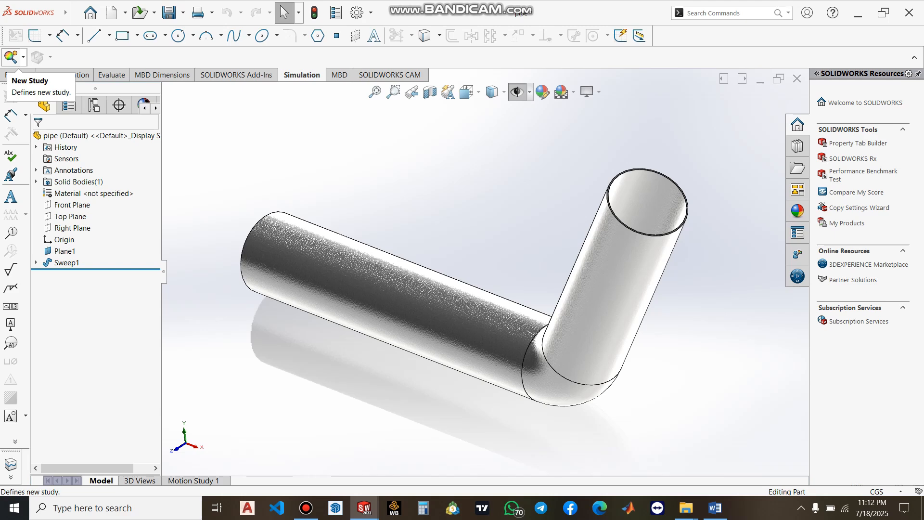
click(11, 57)
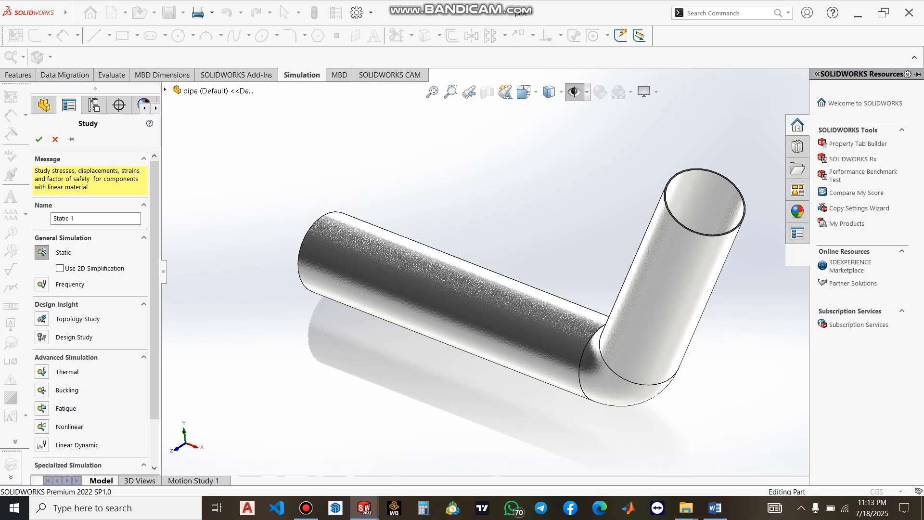
scroll(89, 308, down, 3)
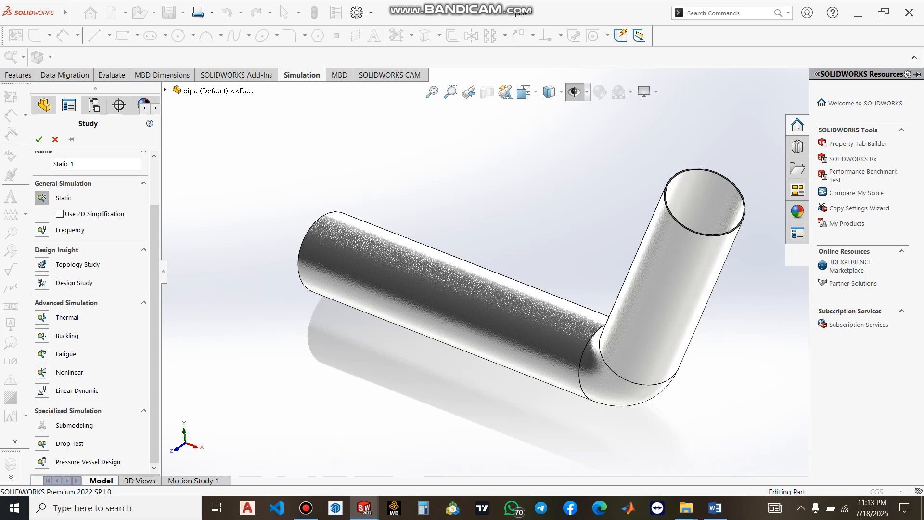
scroll(89, 308, up, 3)
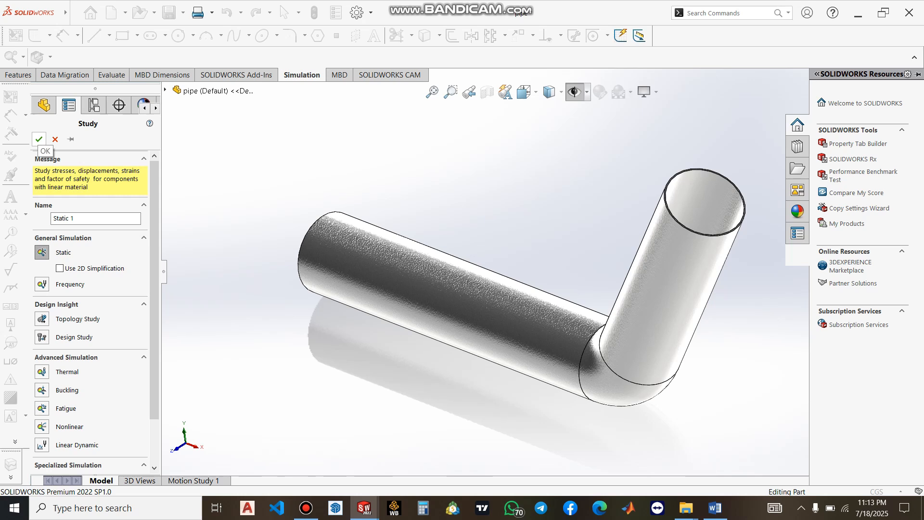
click(39, 139)
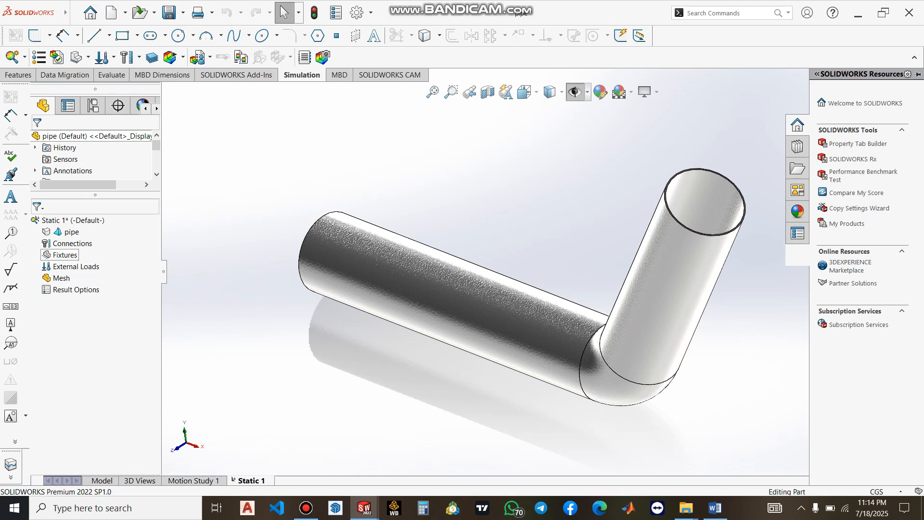
- Add a Fixed Geometry fixture to the ring-shaped end face of the pipe's long horizontal leg
right_click(58, 254)
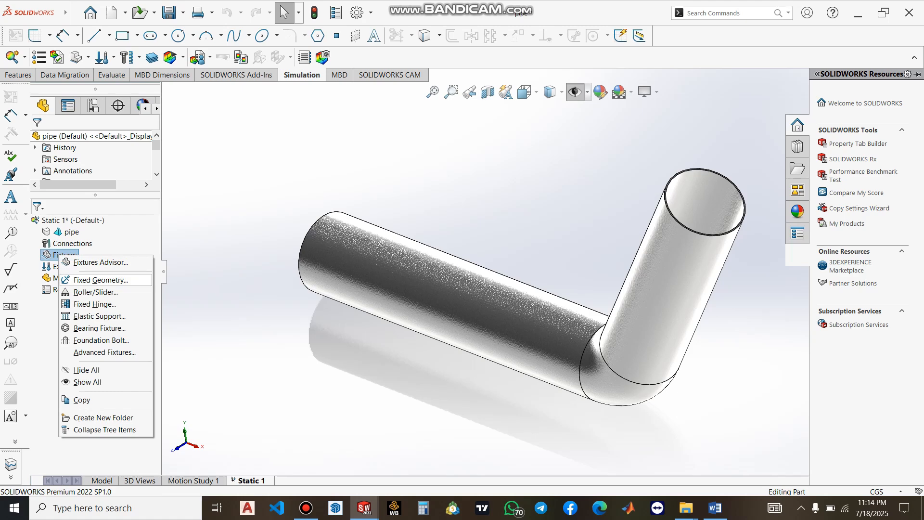
click(101, 280)
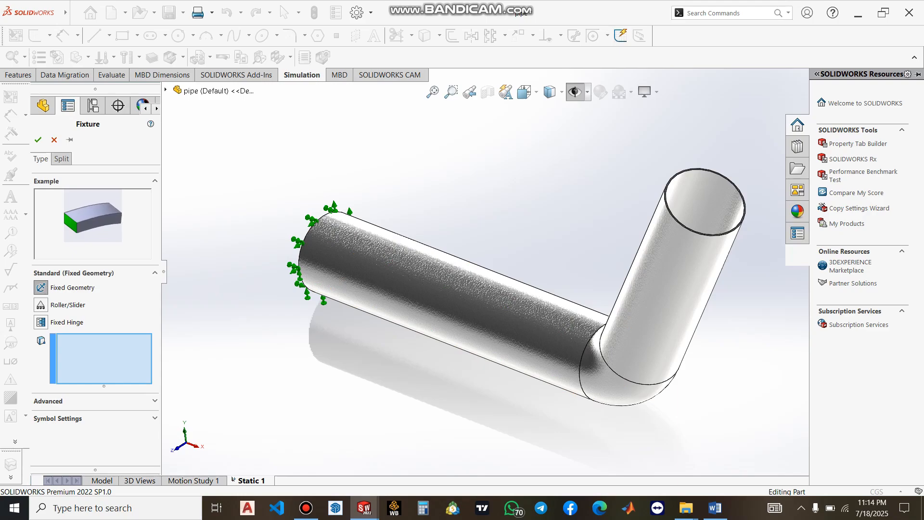
scroll(361, 274, down, 3)
middle_drag(301, 250, 337, 255)
scroll(298, 240, down, 5)
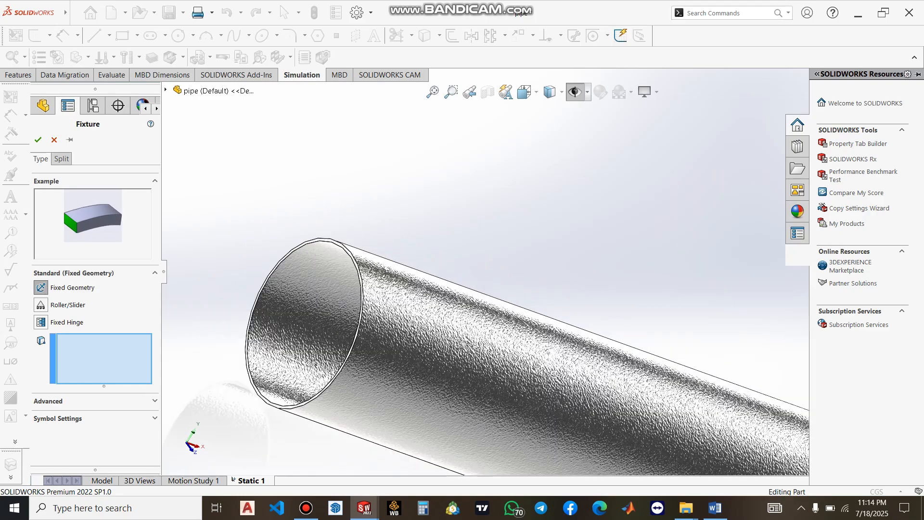
scroll(261, 261, down, 7)
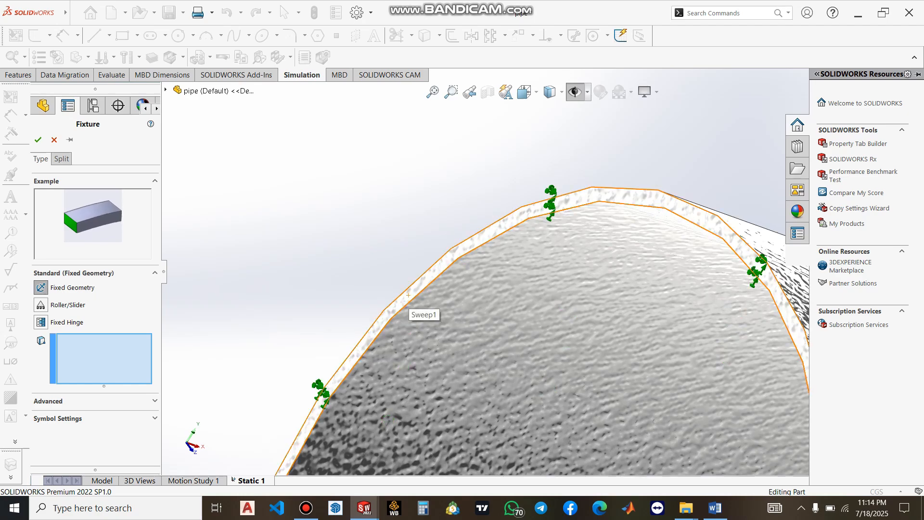
click(411, 289)
scroll(568, 284, up, 10)
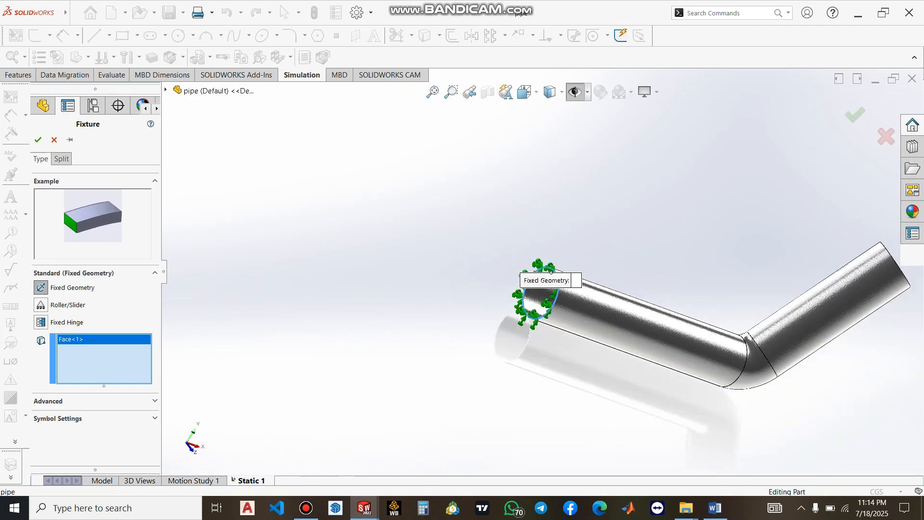
scroll(568, 282, up, 2)
middle_drag(722, 283, 650, 264)
scroll(650, 265, down, 2)
scroll(703, 270, down, 1)
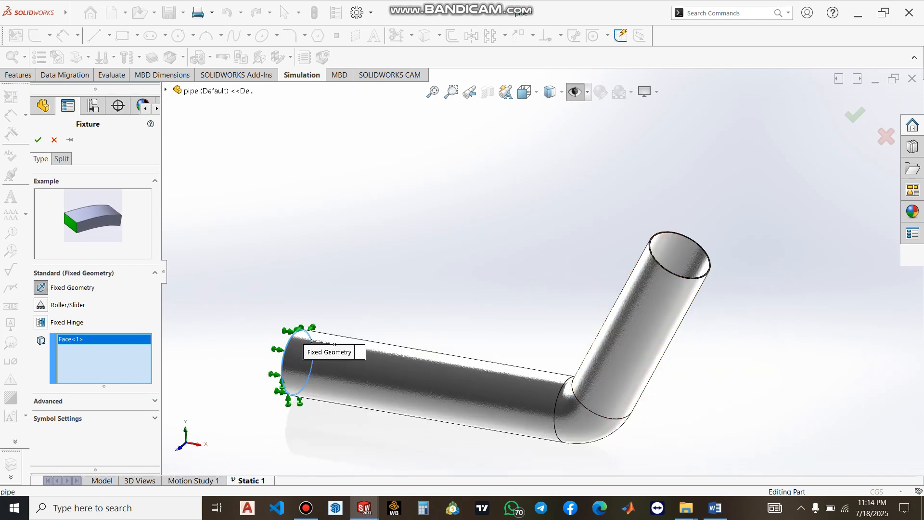
scroll(248, 367, up, 2)
scroll(248, 367, down, 1)
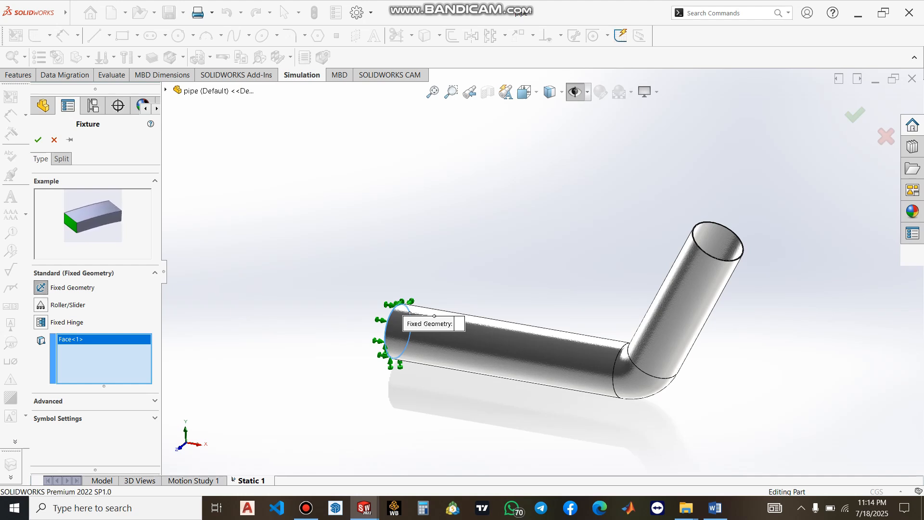
click(38, 140)
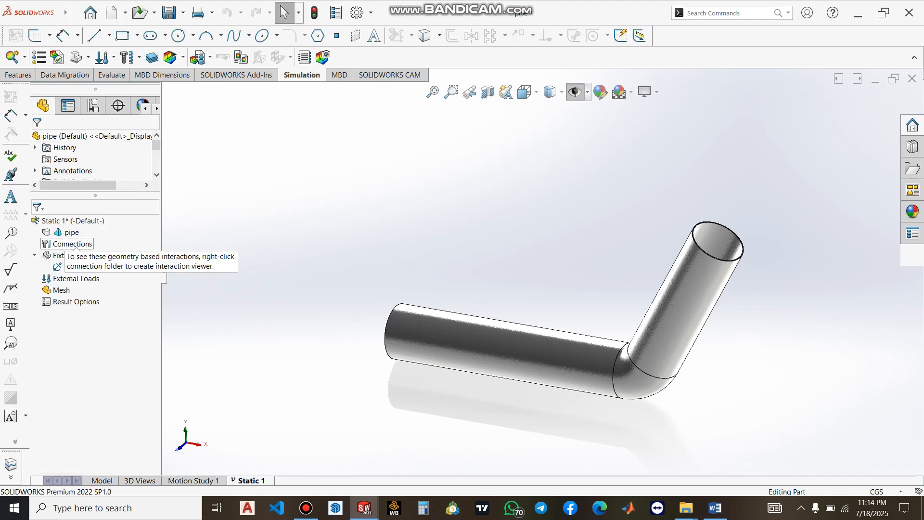
- Apply the AISI 1020 steel material to the pipe in the study
scroll(746, 385, down, 1)
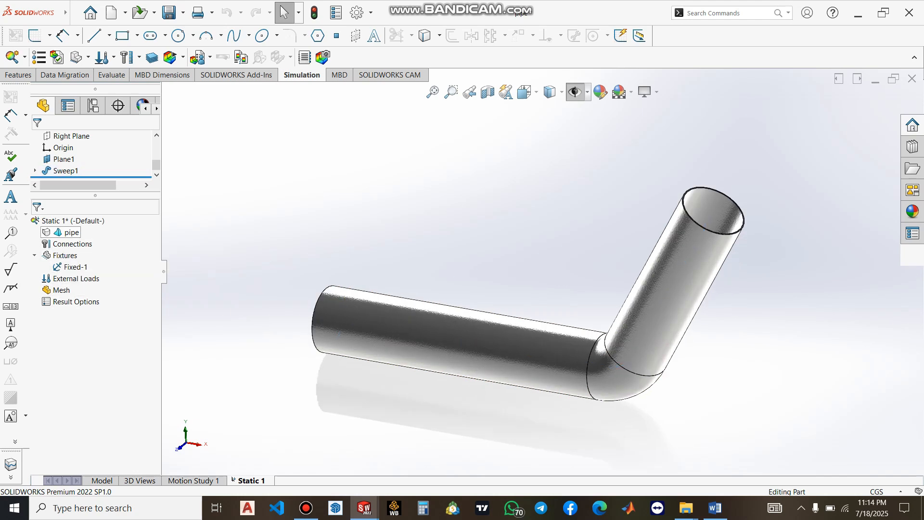
right_click(67, 233)
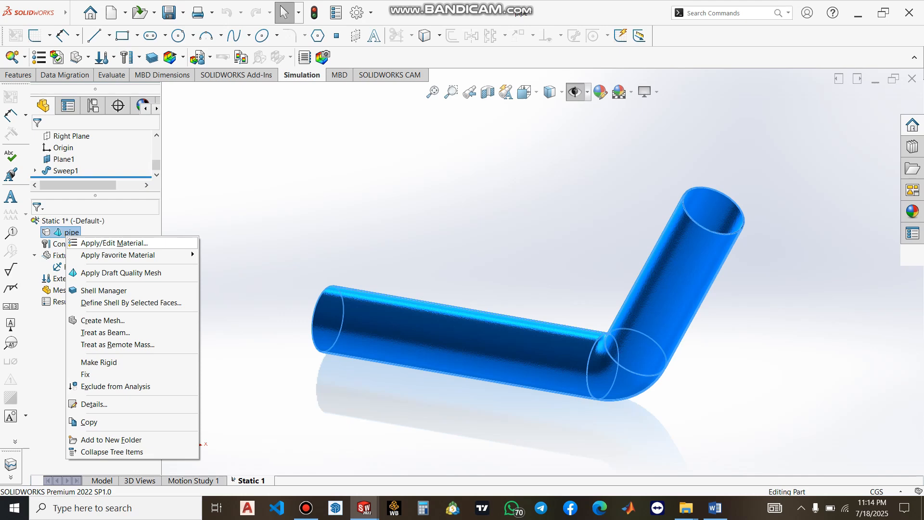
click(115, 243)
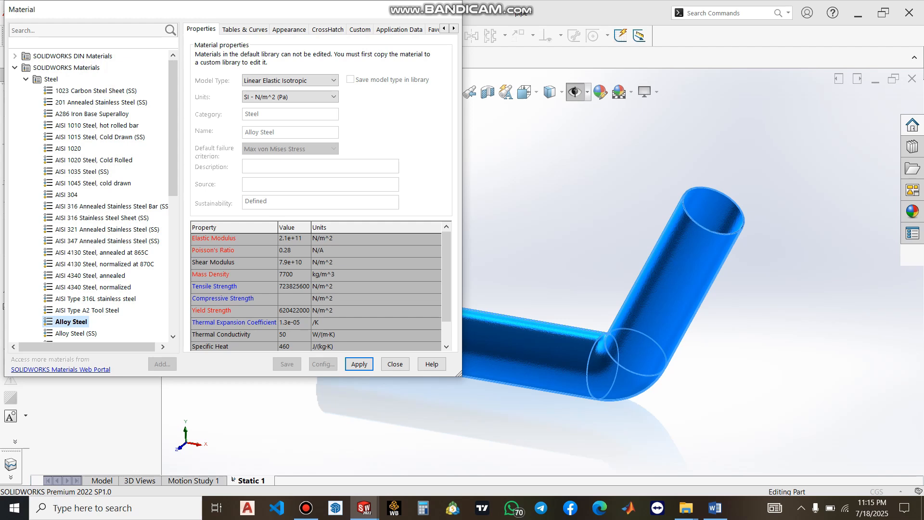
click(69, 148)
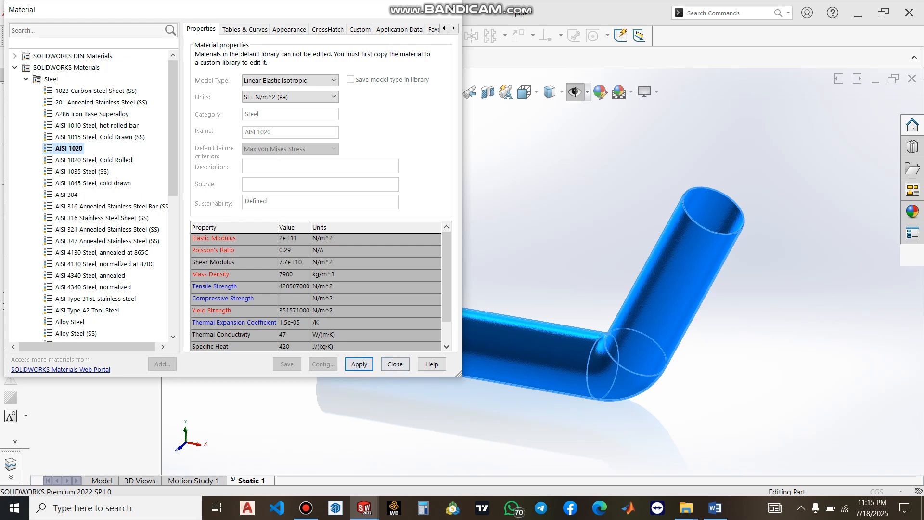
click(359, 364)
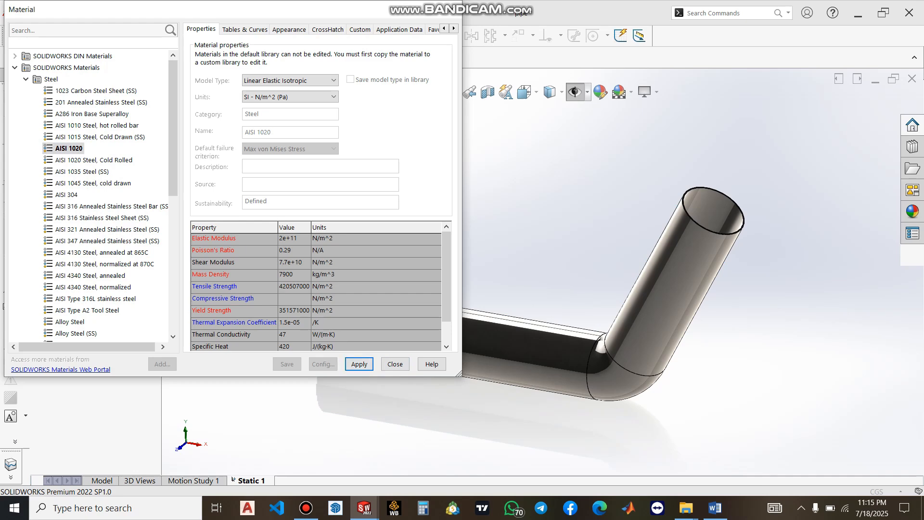
click(395, 363)
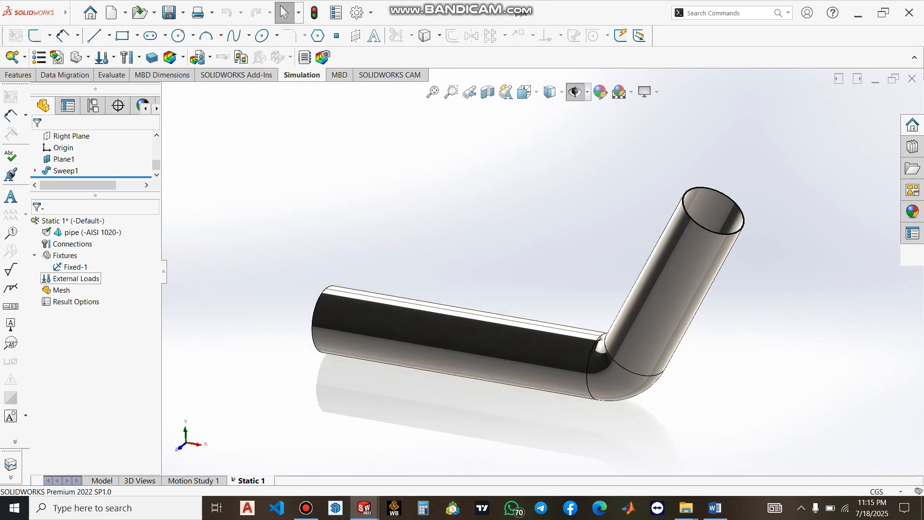
- Start a normal-direction Force load on the ring-shaped open end face of the pipe's upright leg
right_click(59, 278)
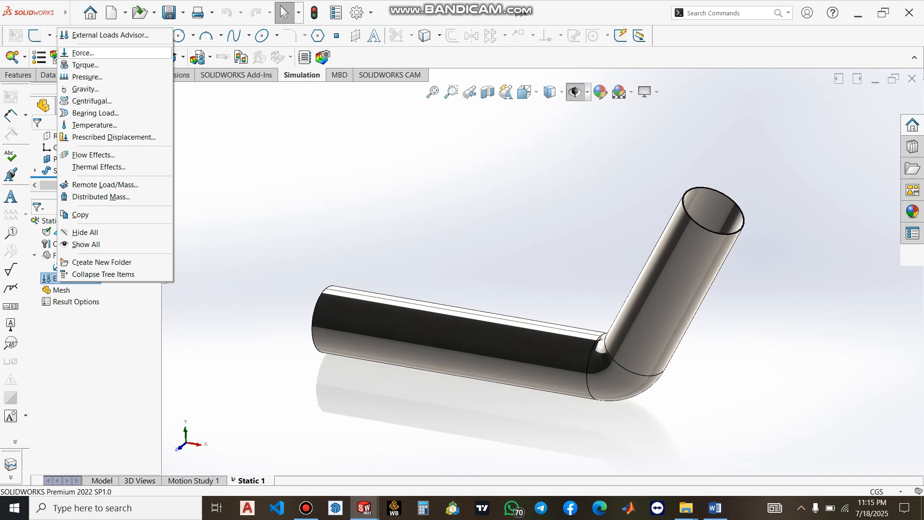
click(123, 54)
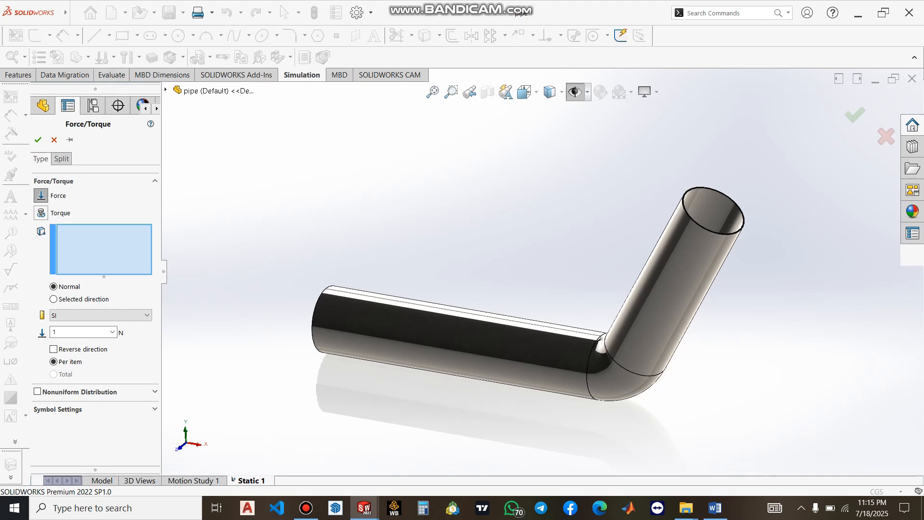
click(681, 283)
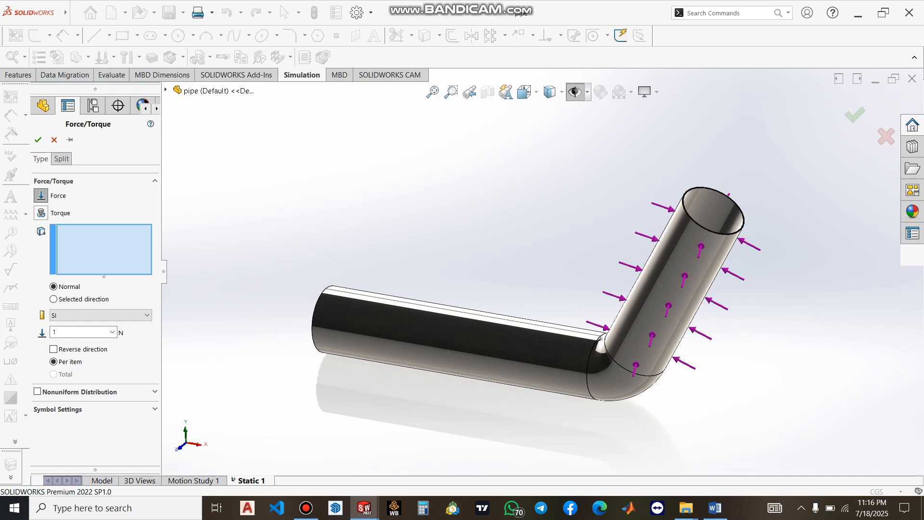
scroll(700, 197, down, 10)
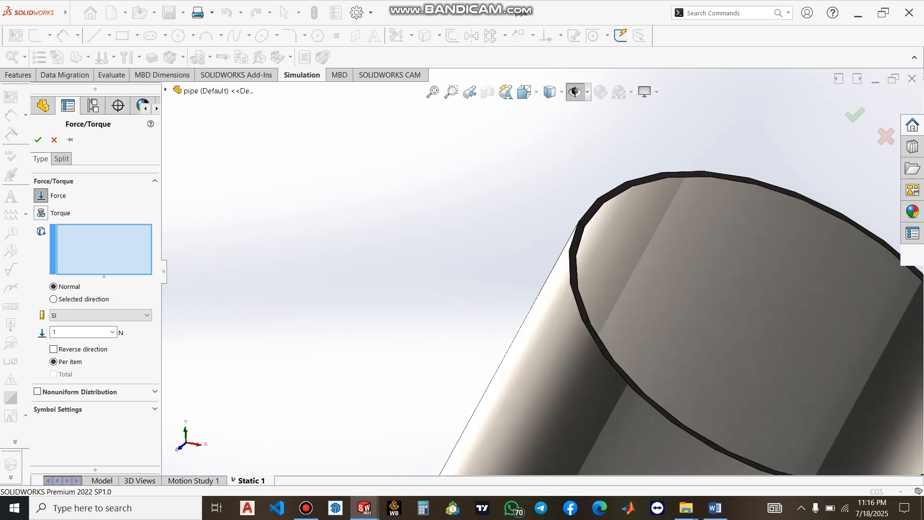
scroll(599, 231, down, 5)
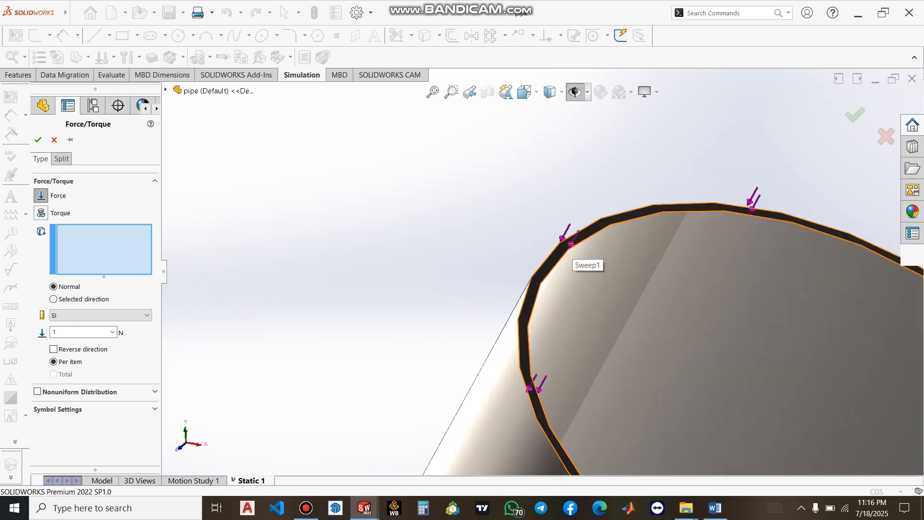
scroll(572, 245, up, 4)
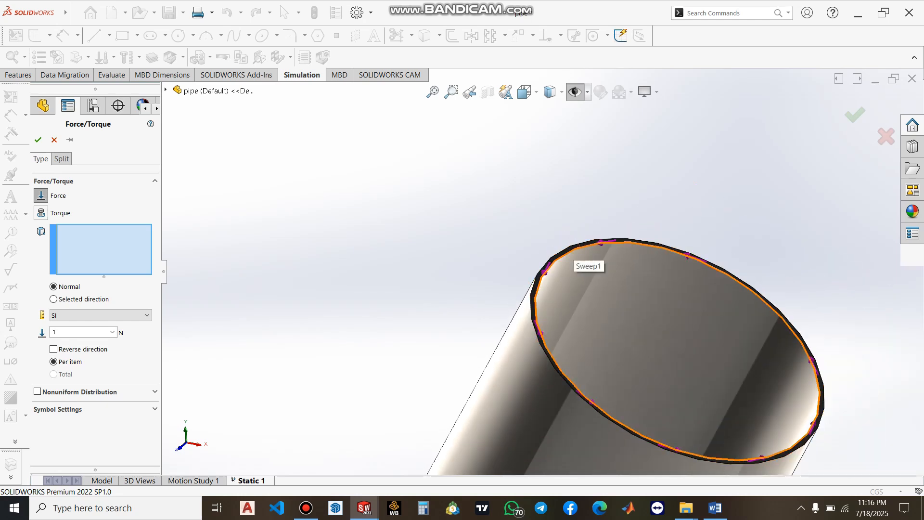
scroll(575, 252, down, 2)
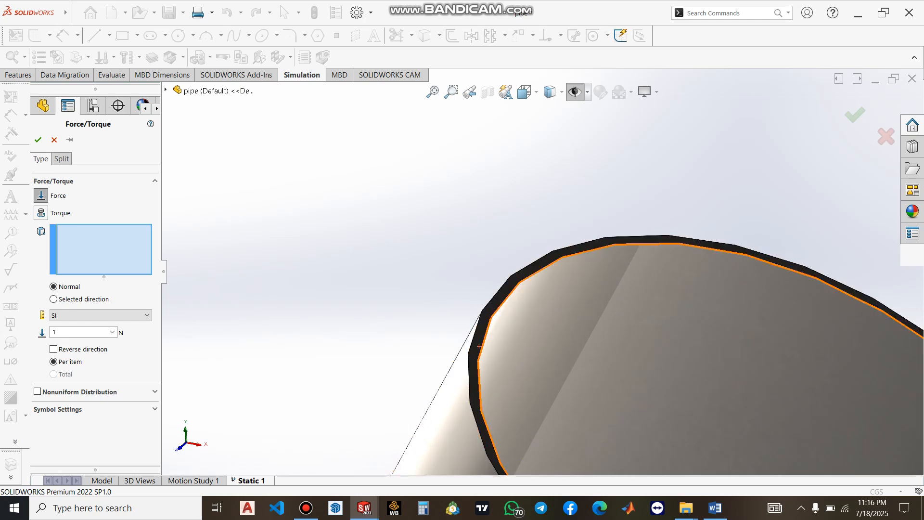
click(505, 284)
scroll(504, 284, up, 8)
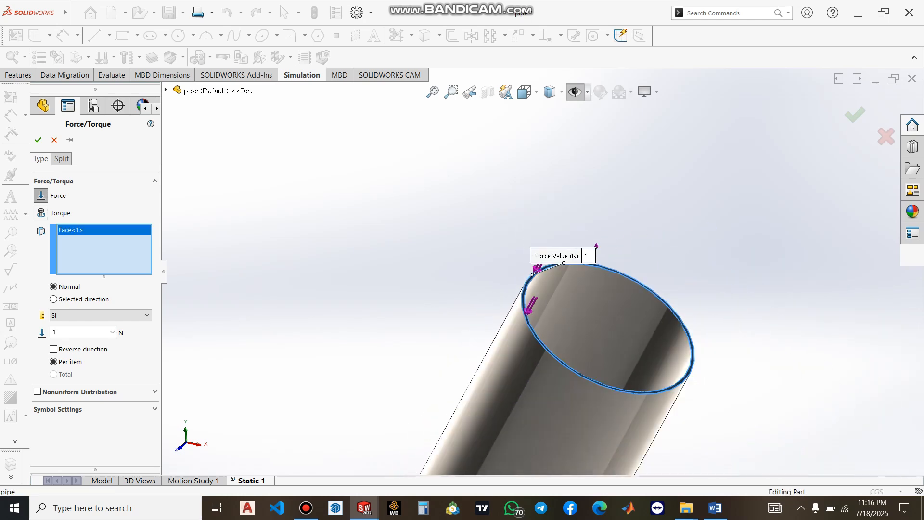
scroll(664, 144, down, 1)
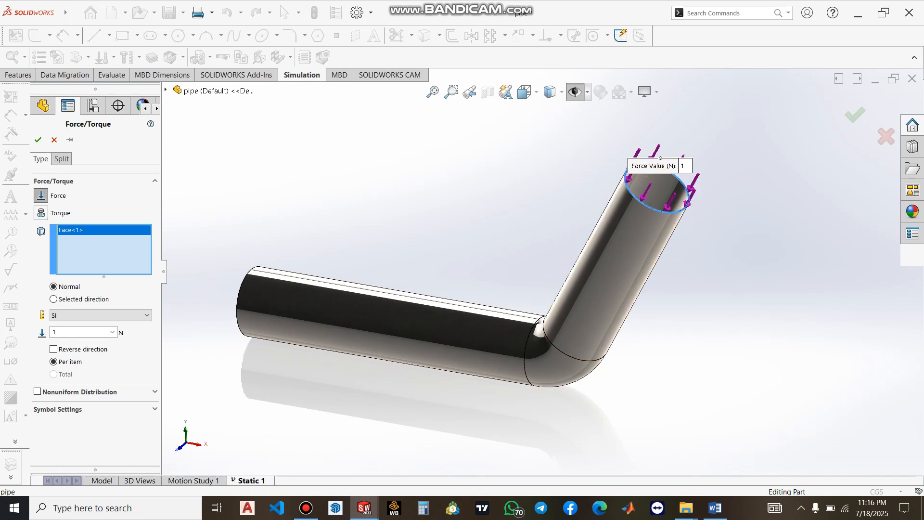
- Set the force on the selected end face to 25 N per item and accept the load
double_click(62, 332)
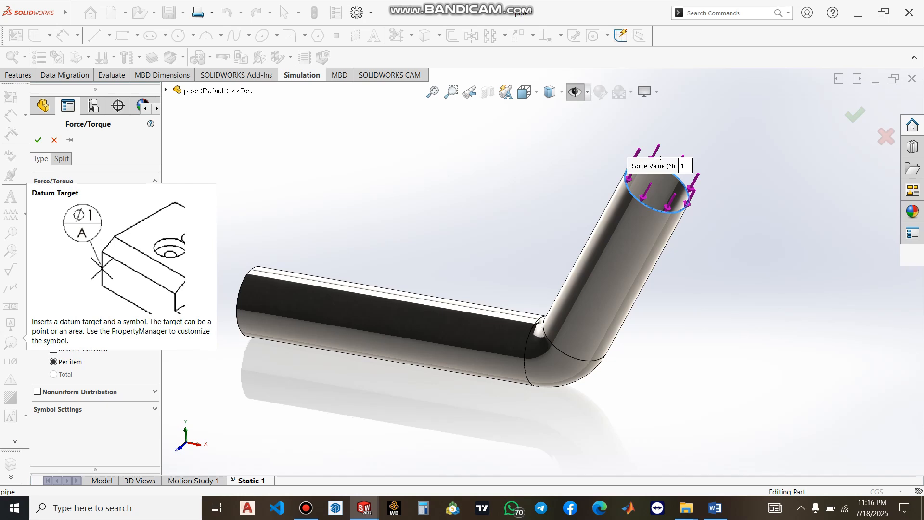
text(25)
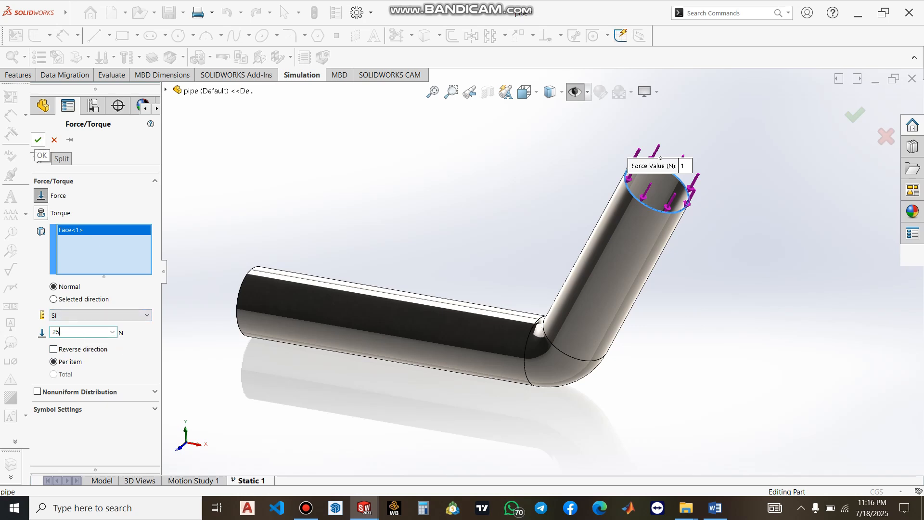
click(37, 140)
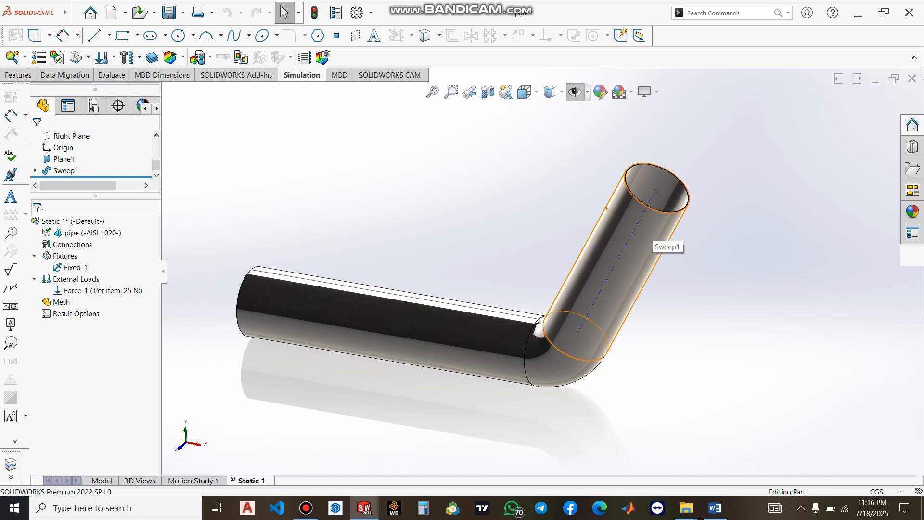
- Mesh the pipe with the default mesh density and run the static study
right_click(60, 302)
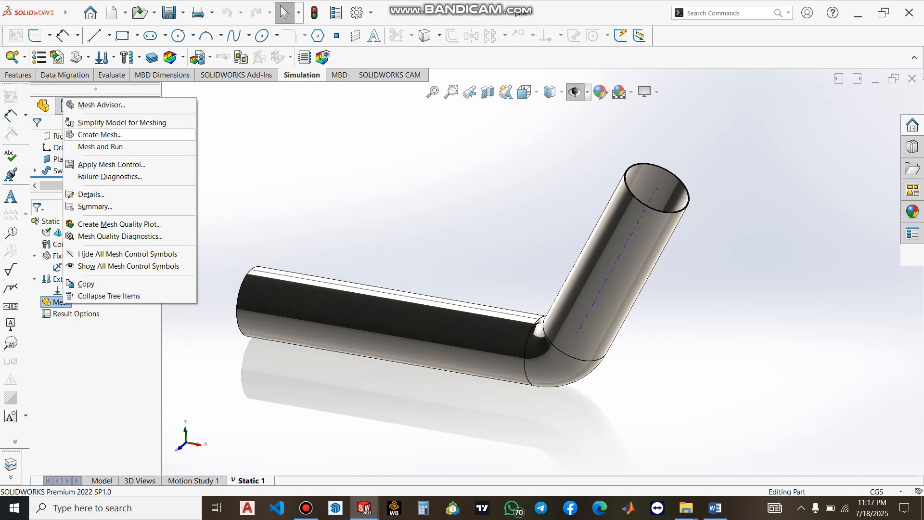
click(99, 135)
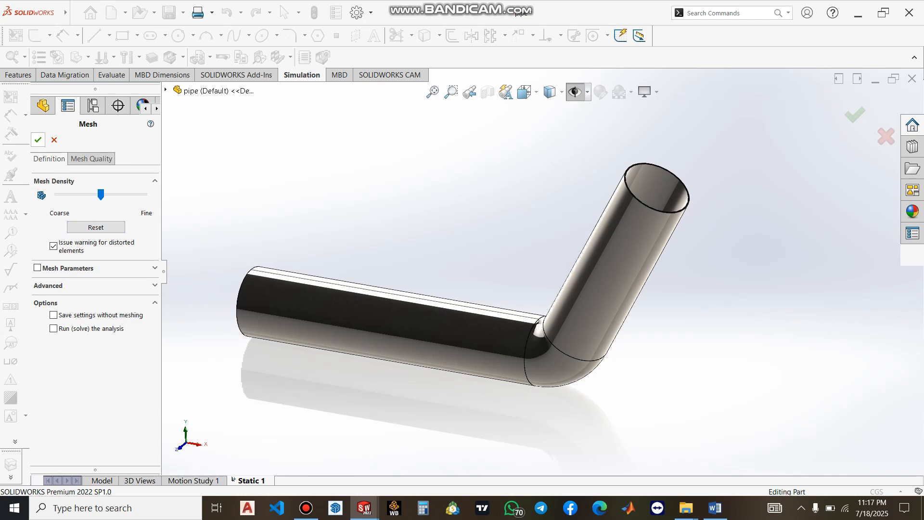
click(38, 139)
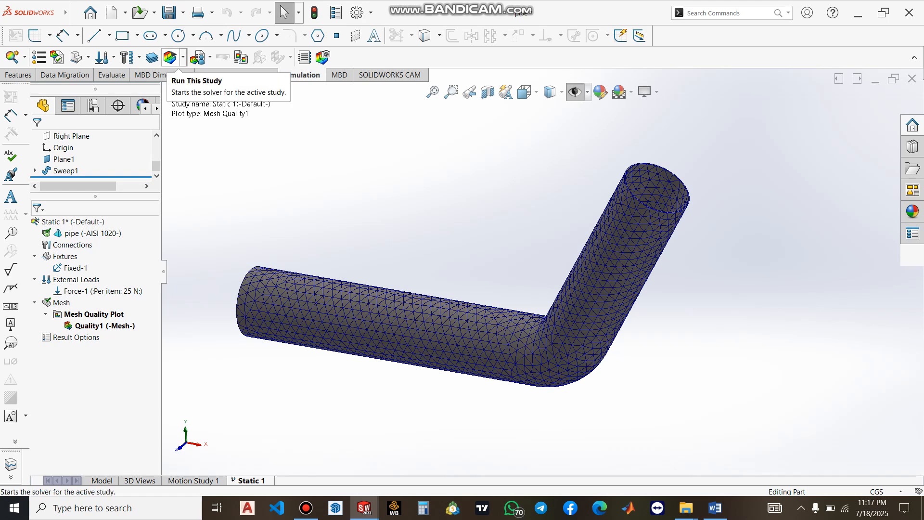
click(169, 57)
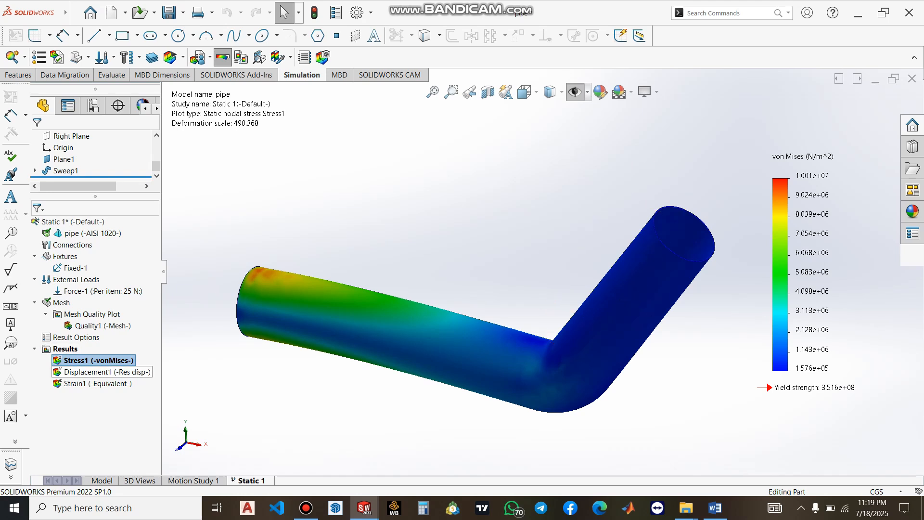
- Examine the displacement and equivalent strain plots of the pipe, and return to the von Mises stress plot
double_click(107, 372)
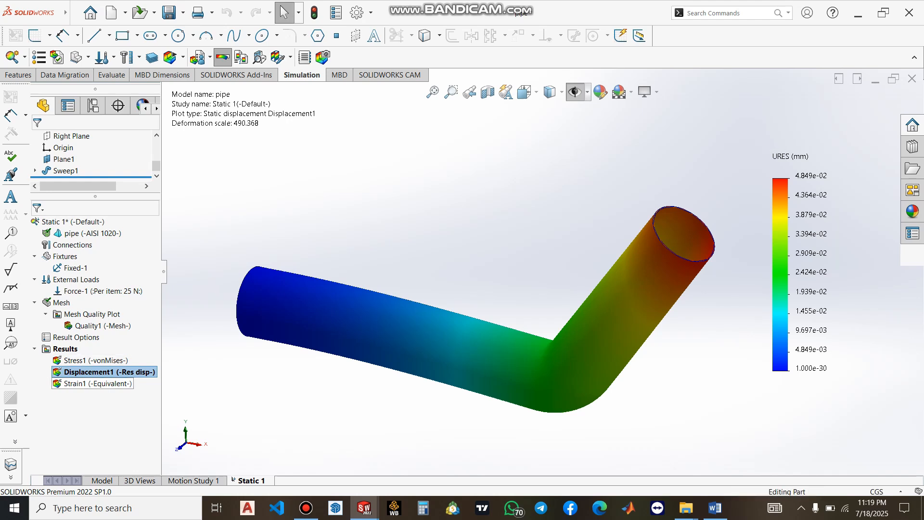
click(97, 383)
double_click(98, 384)
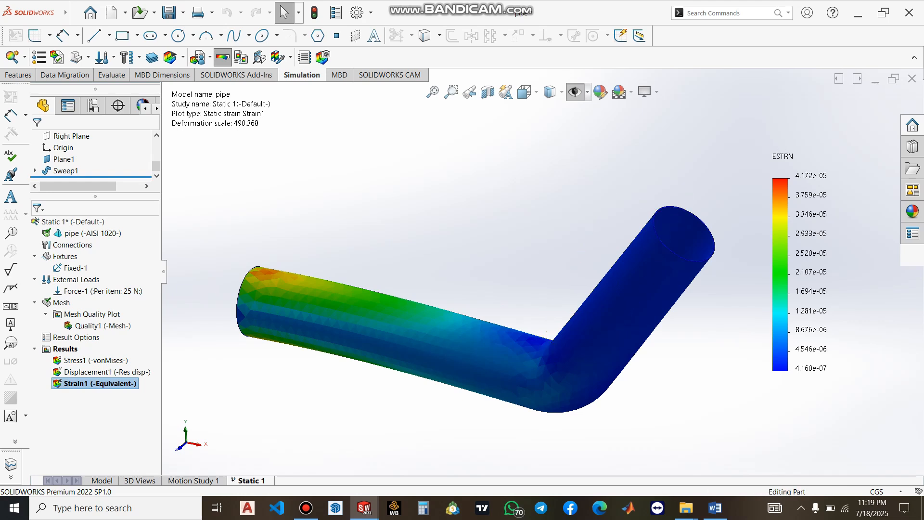
double_click(104, 372)
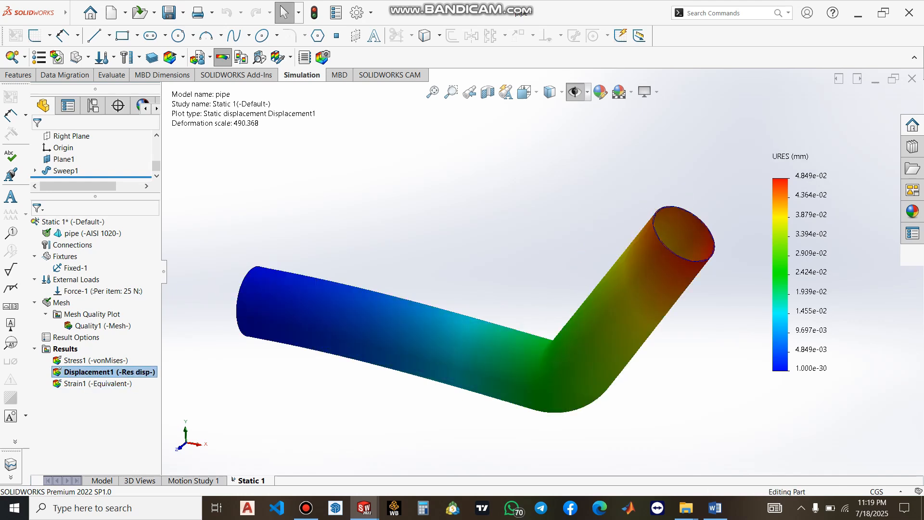
click(95, 361)
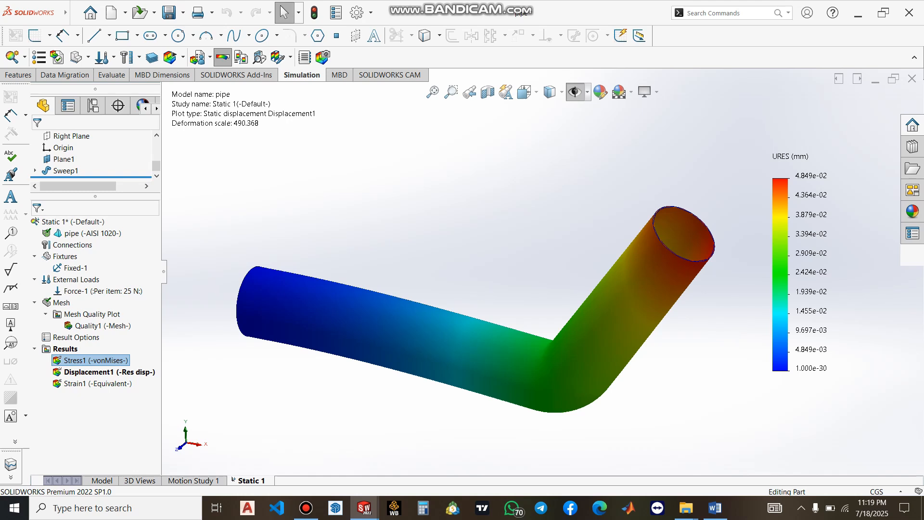
double_click(95, 361)
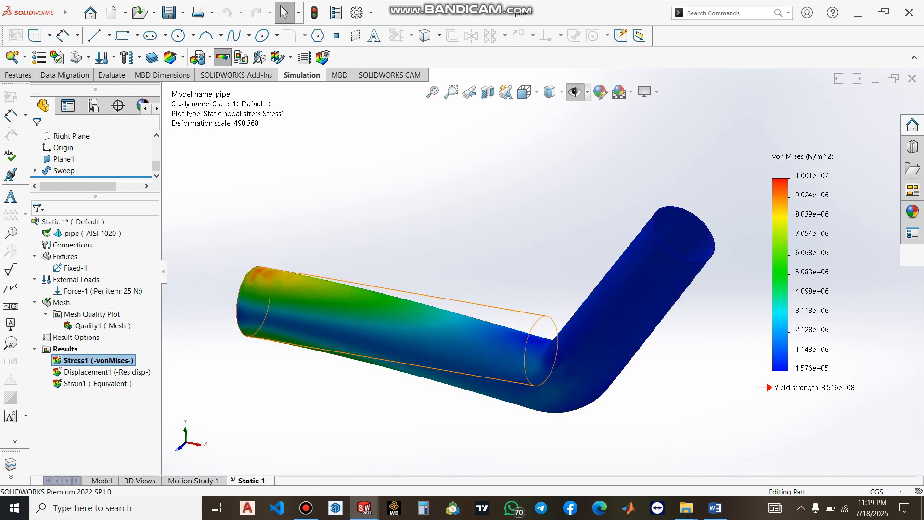
- Animate the von Mises stress plot, slow the playback speed to 25 and on to 0, and close the animation
right_click(75, 360)
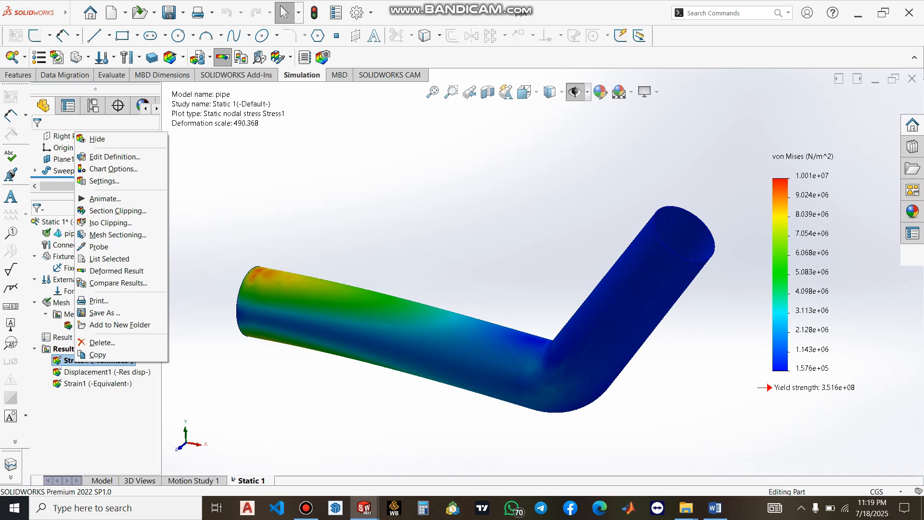
click(104, 199)
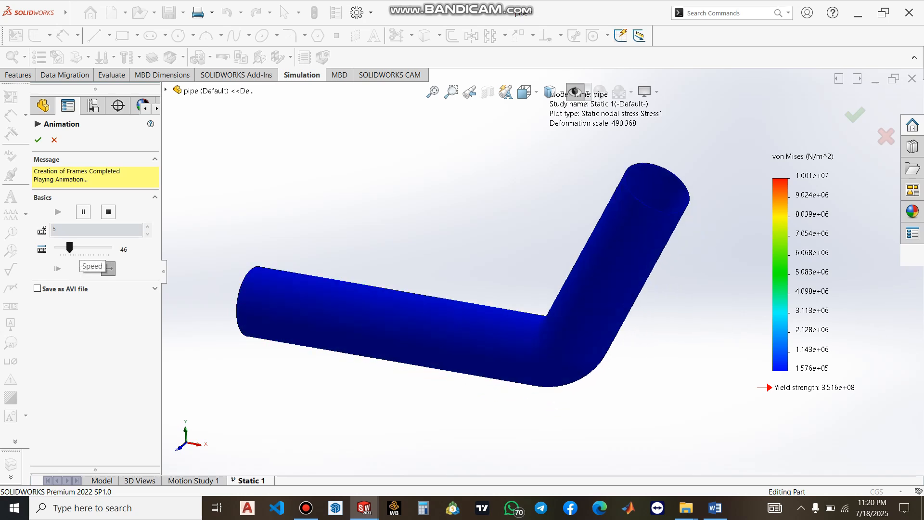
drag(70, 248, 64, 248)
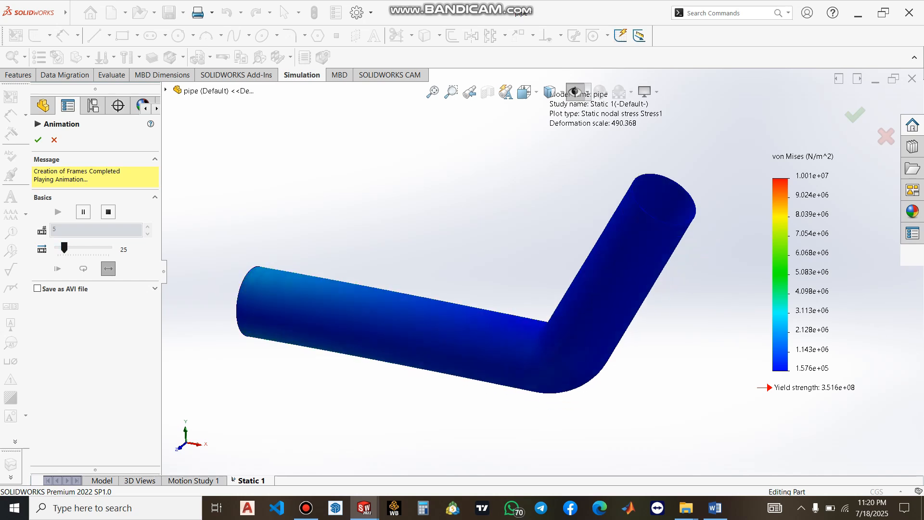
drag(64, 247, 58, 248)
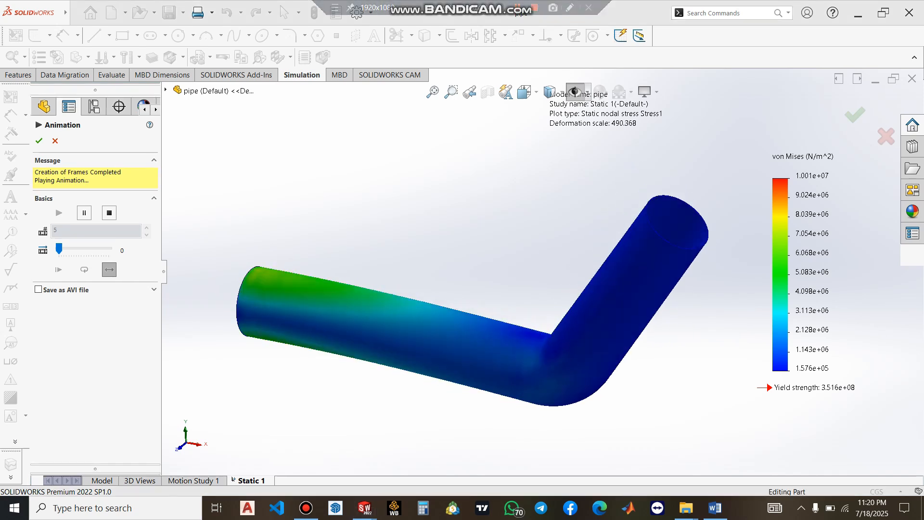
click(39, 141)
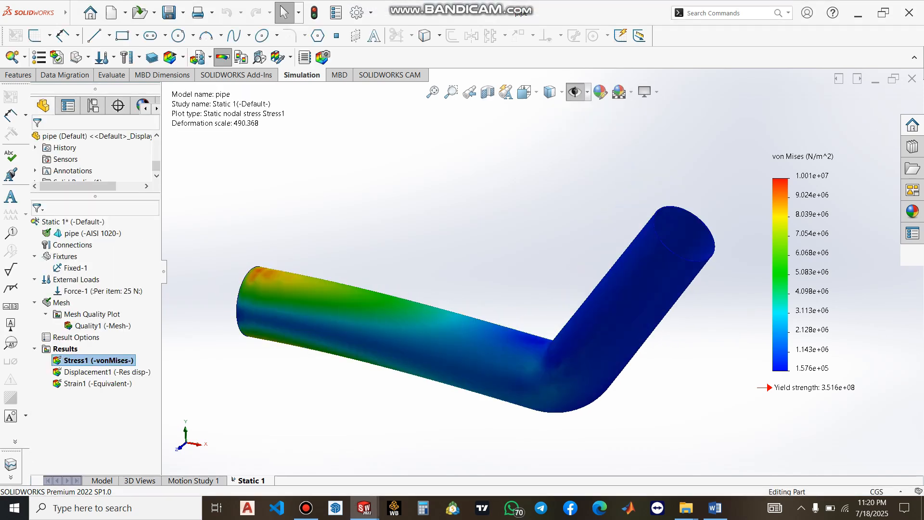